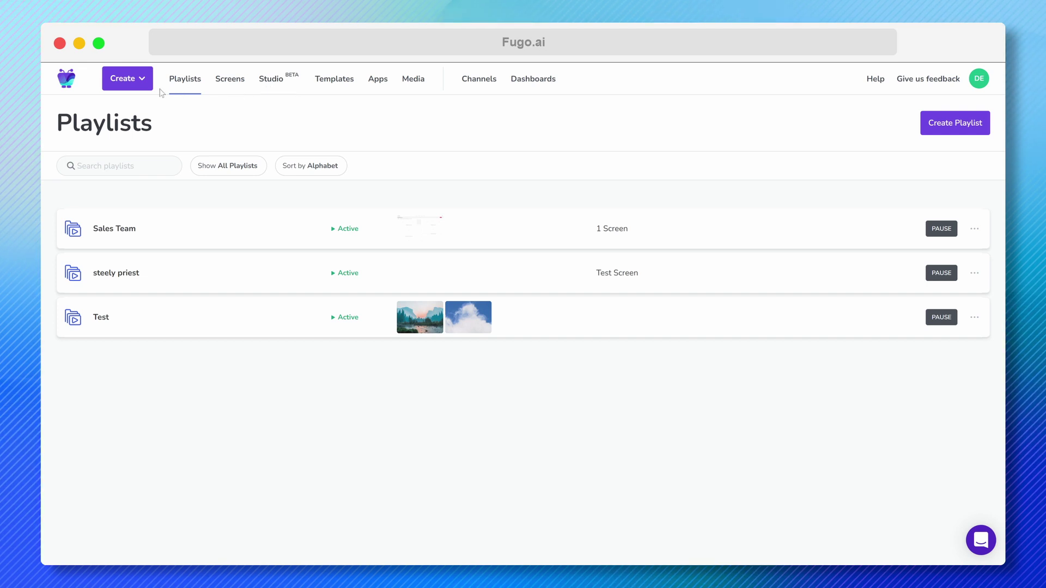
- Look at the Create menu and Templates gallery, then bring up the list of seven Studio projects
left_click(138, 82)
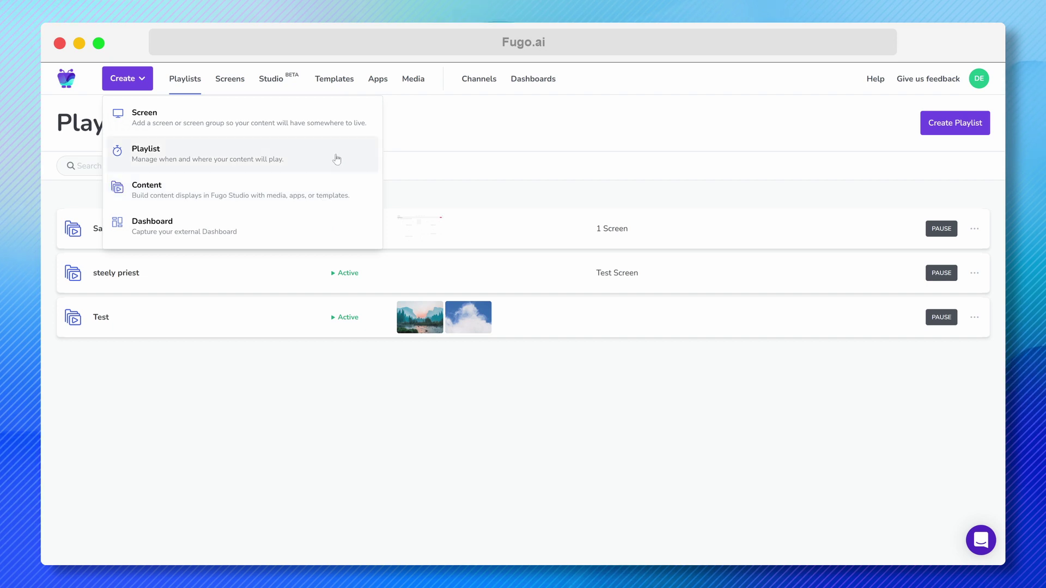
left_click(338, 84)
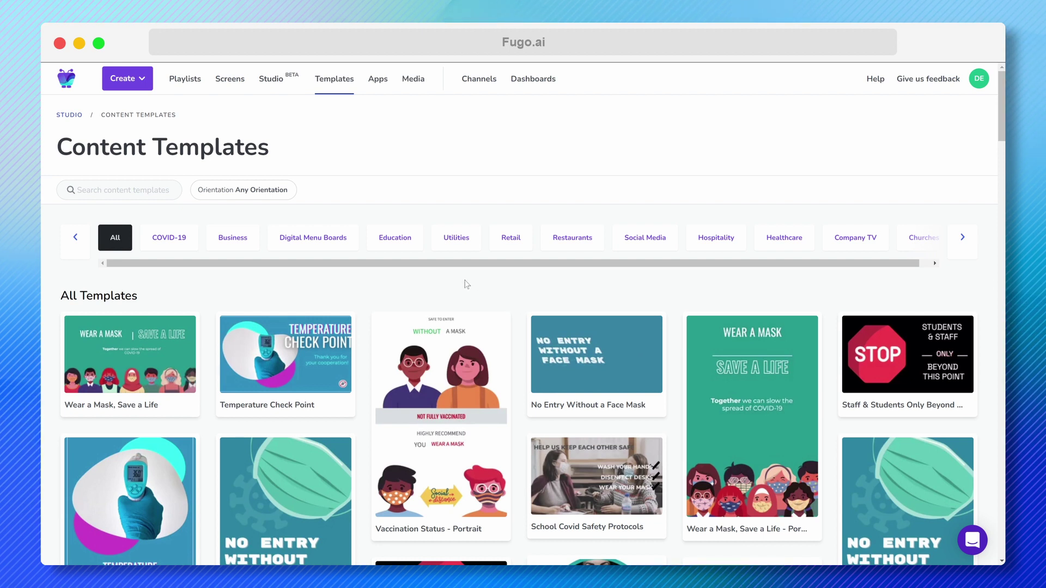
left_click(280, 85)
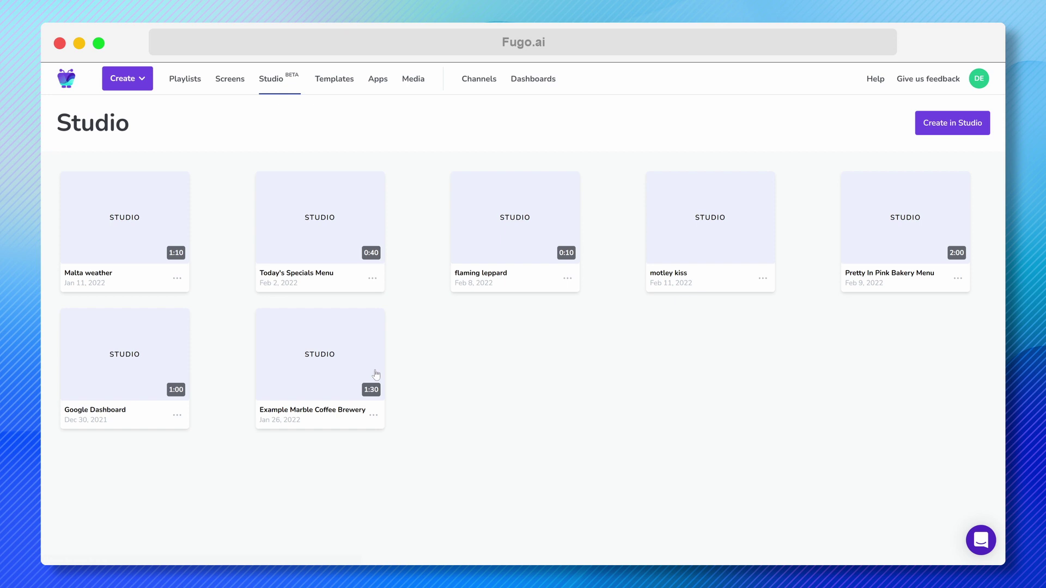
- Open Example Marble Coffee Brewery, preview it in portrait 1080×1920, then return to landscape 16:9
left_click(324, 364)
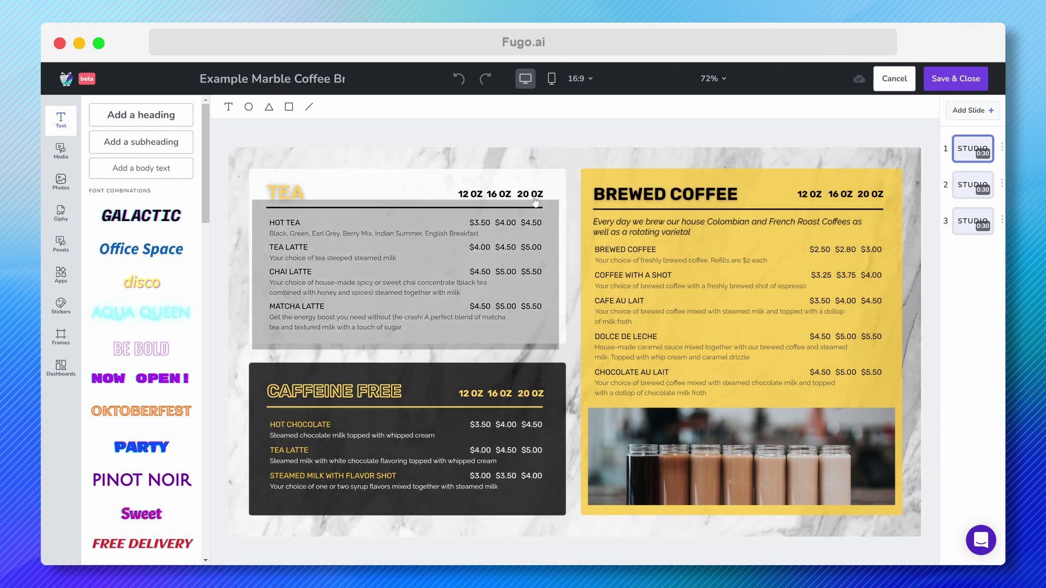
left_click(551, 82)
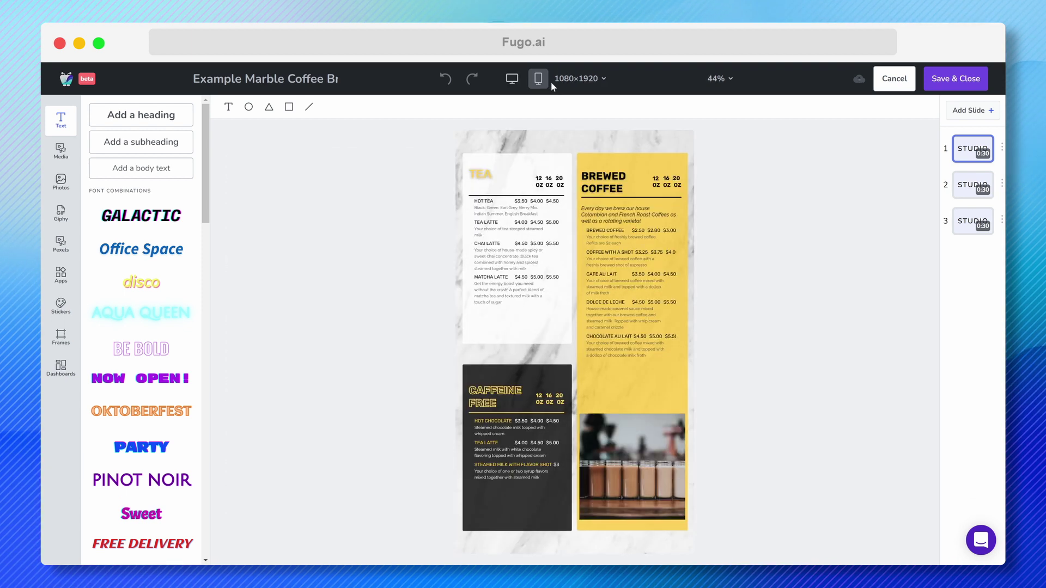
left_click(515, 81)
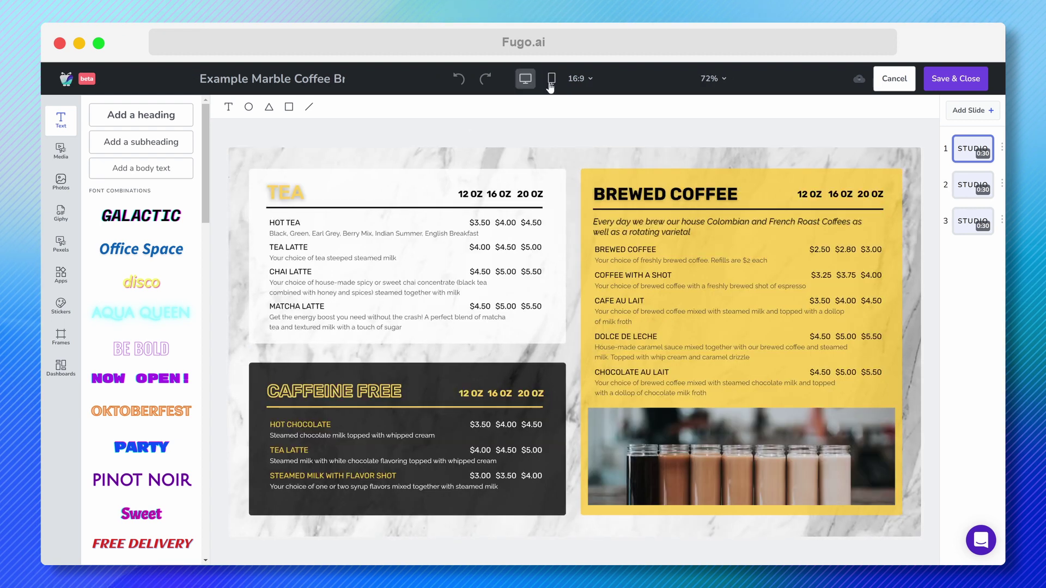
left_click(583, 79)
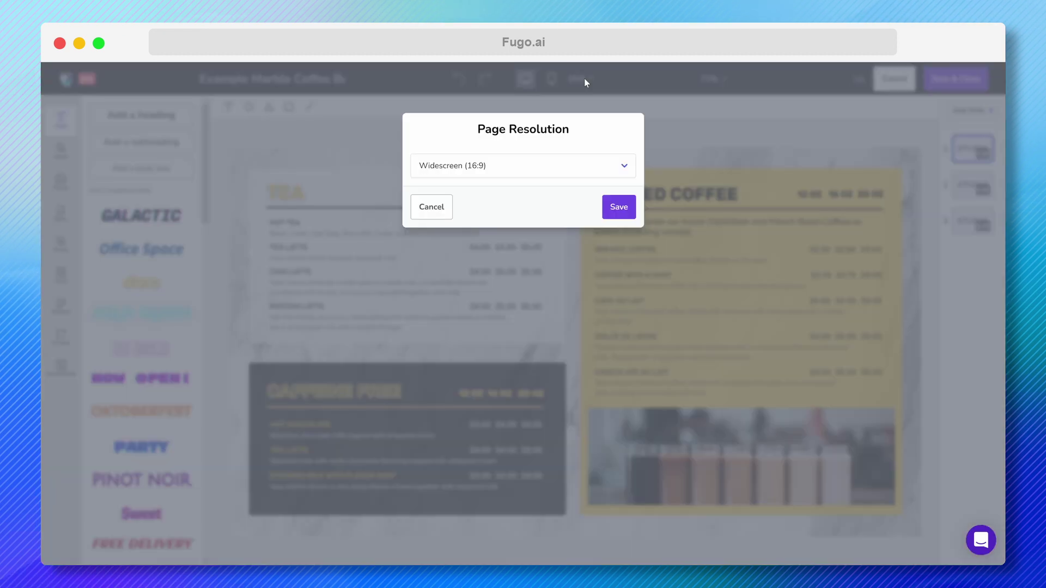
left_click(574, 165)
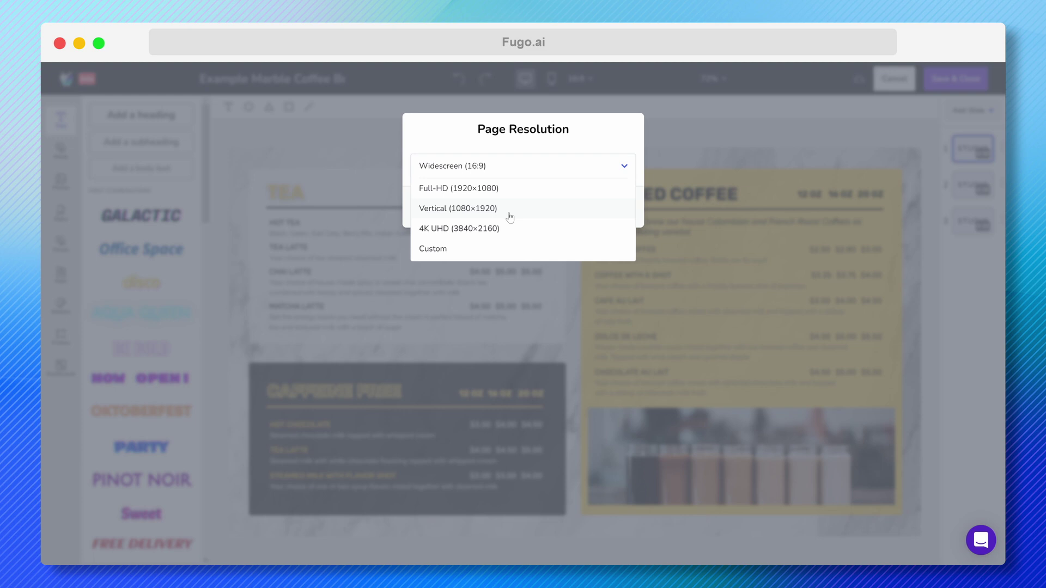
left_click(504, 251)
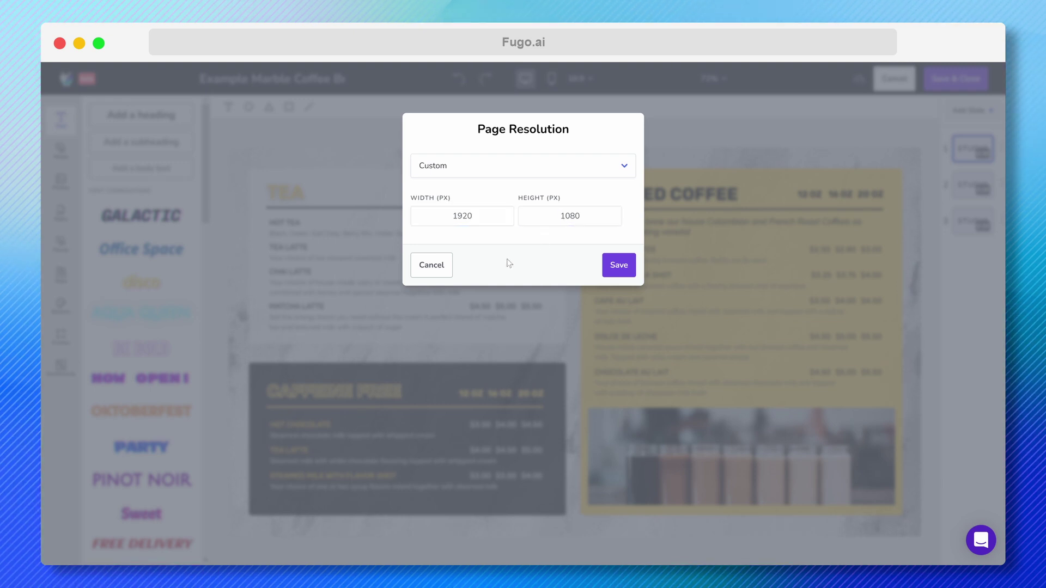
left_click(431, 265)
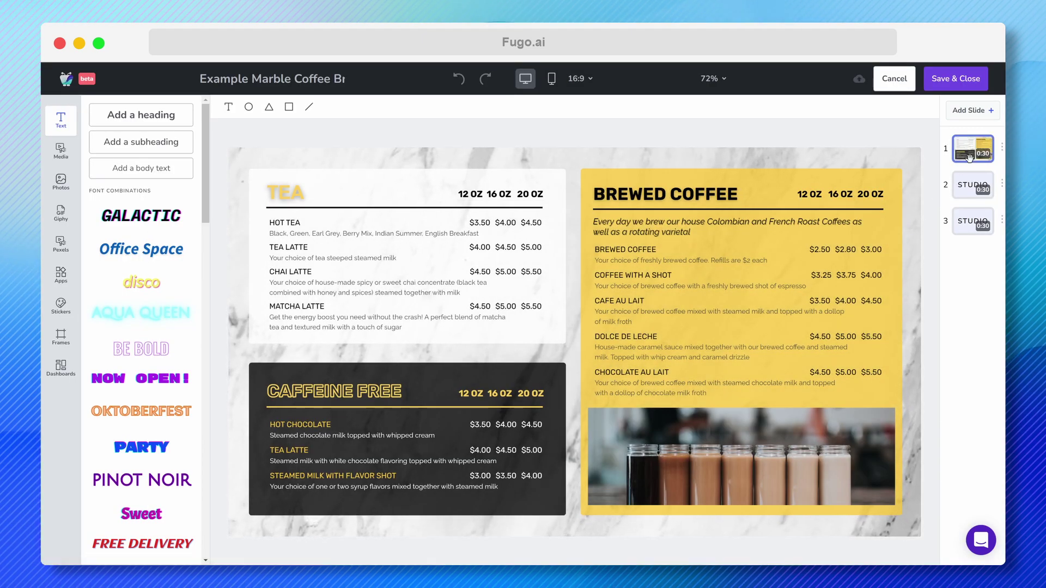
mouse_move(969, 158)
left_mouse_down()
mouse_move(971, 237)
mouse_move(969, 159)
left_mouse_up()
left_click(1002, 150)
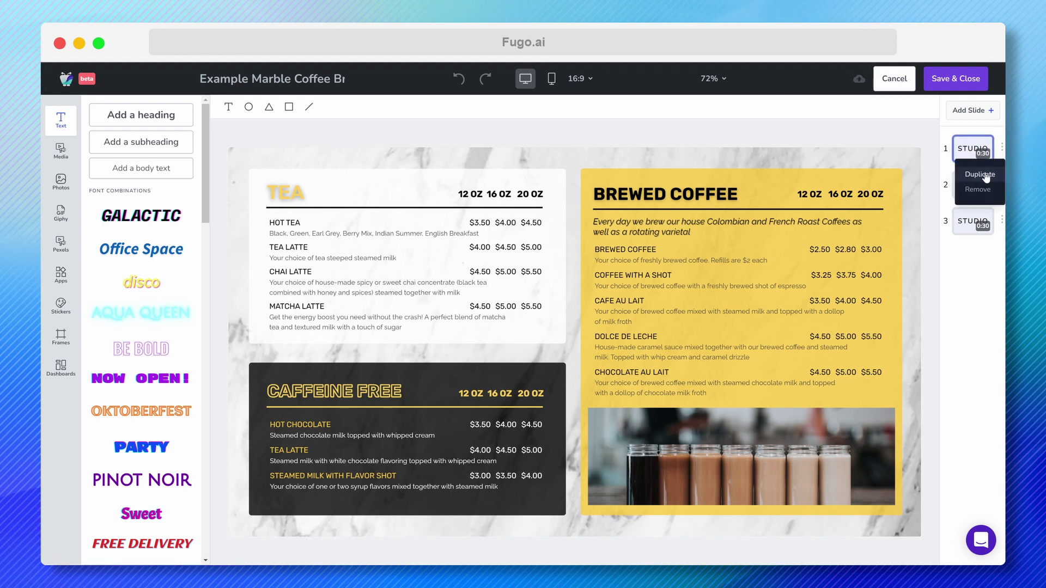
key("Escape")
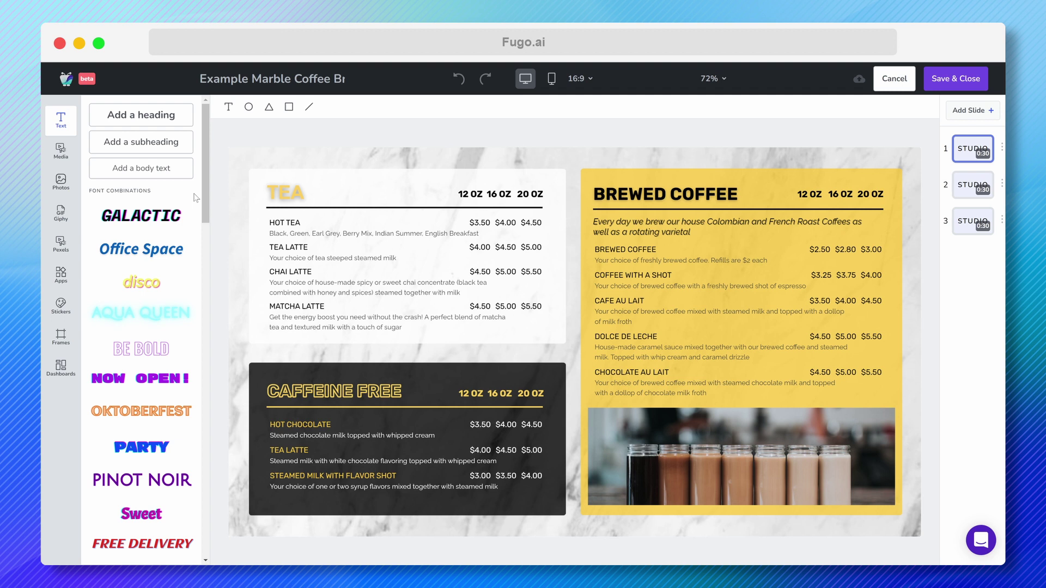
- Scroll the Text presets, then browse uploaded Media and stock Photos searched for 'cafe'
left_click_drag(205, 195, 203, 381)
scroll(198, 373, "down", 3)
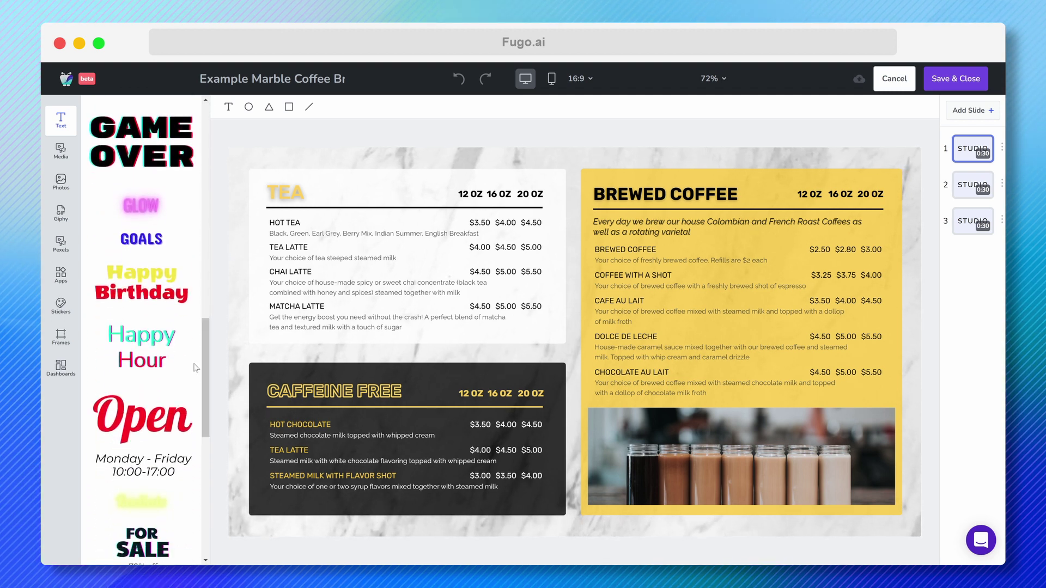
left_click(67, 159)
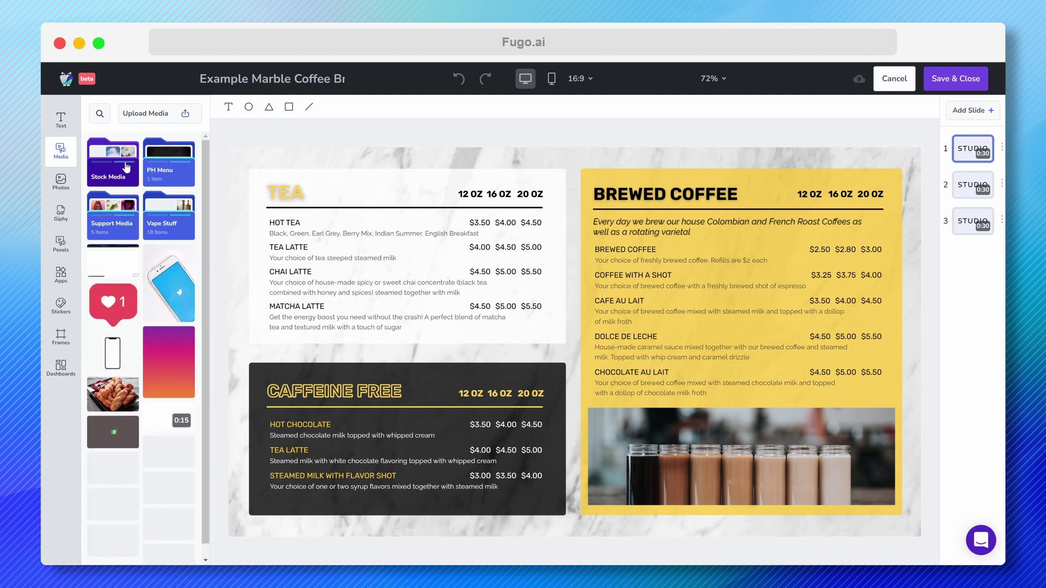
left_click(64, 185)
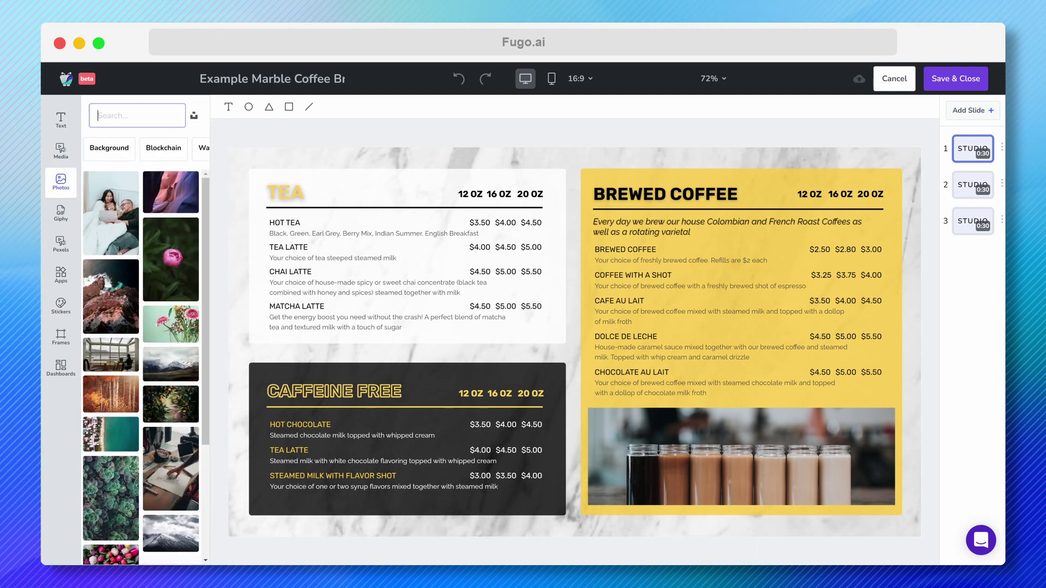
type("cafe")
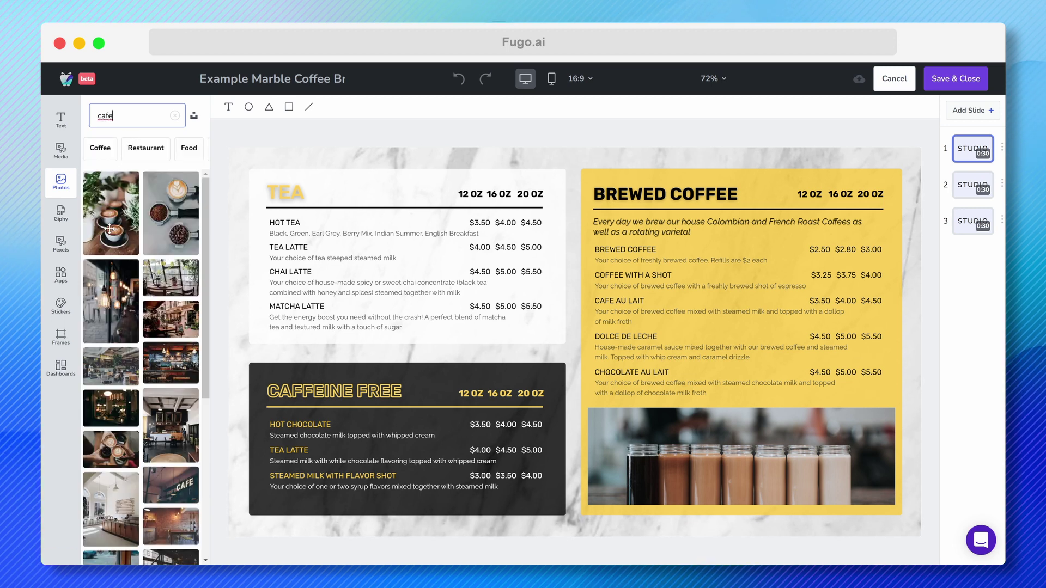
- Browse the Giphy, Pexels, Apps, Stickers and Frames libraries, ending on the Dashboards list
left_click(62, 216)
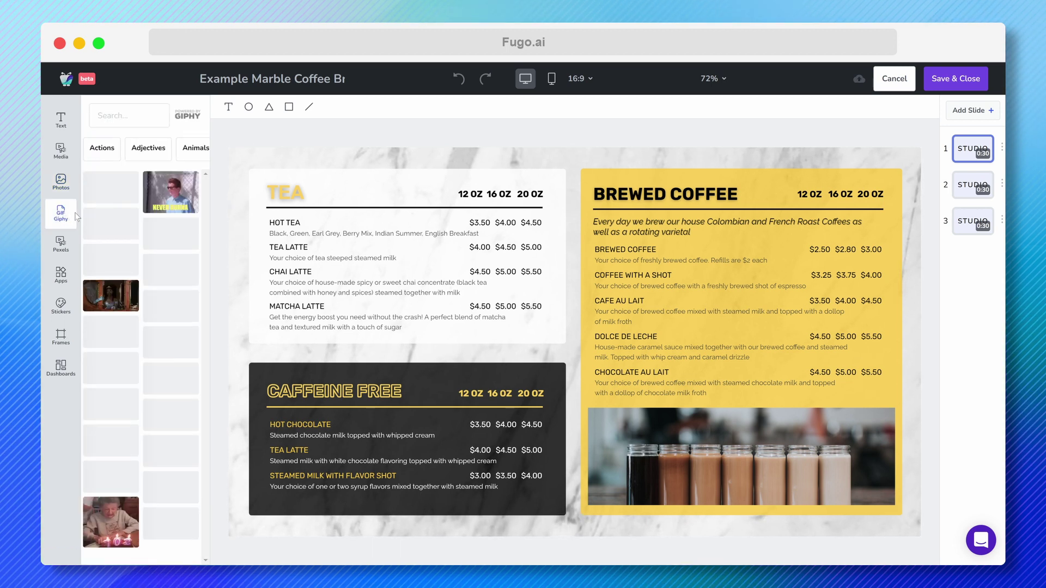
left_click(62, 250)
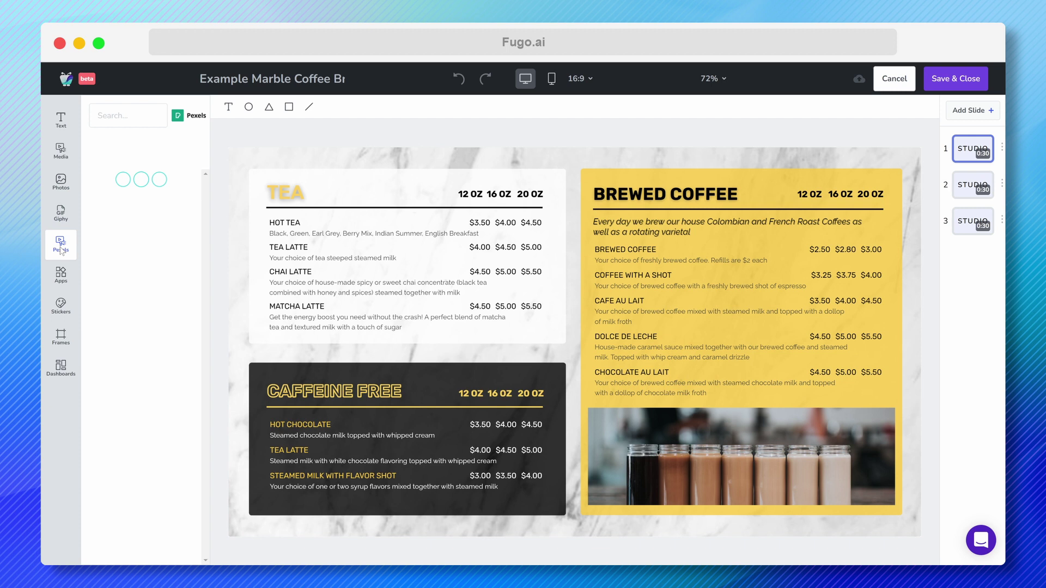
left_click(68, 281)
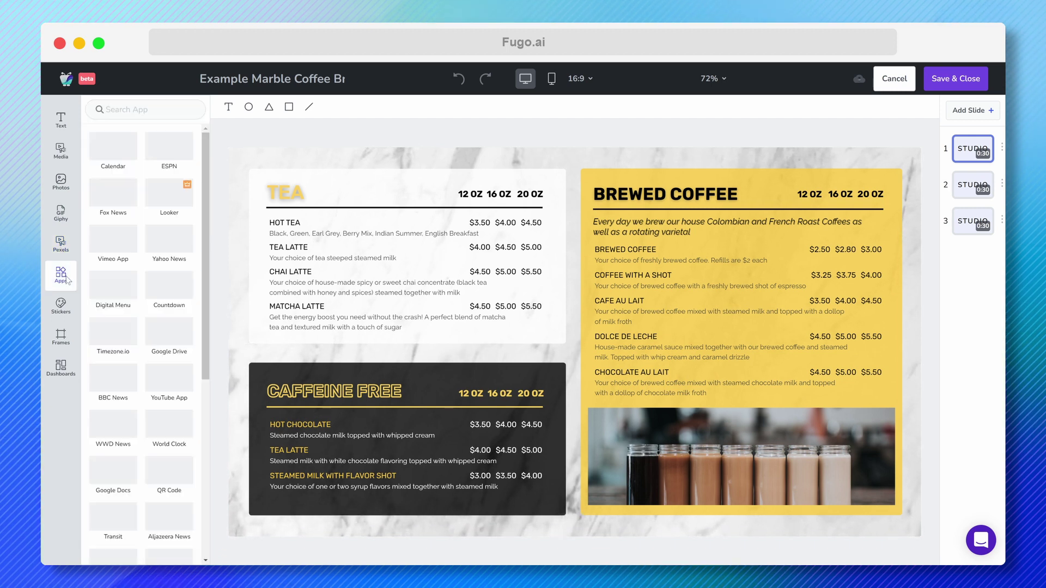
left_click(61, 305)
left_click(61, 336)
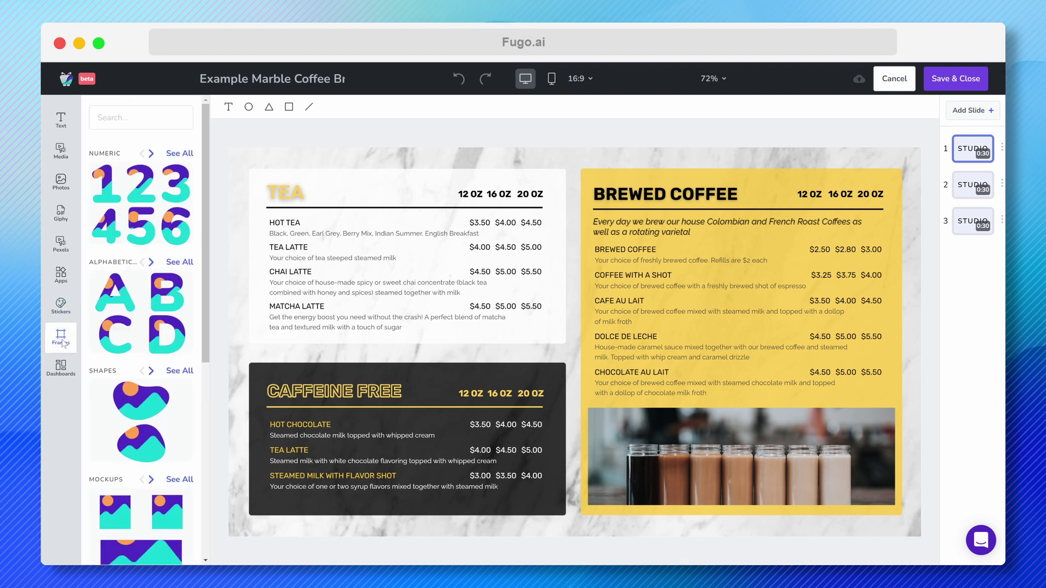
left_click(62, 368)
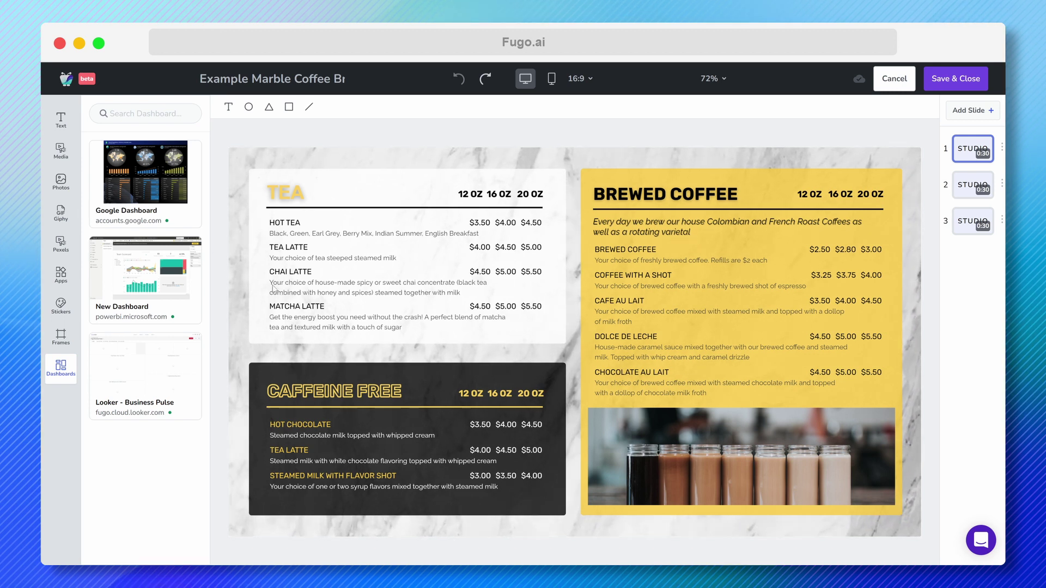
- Replace the coffee jars photo under Brewed Coffee with a Pexels coffee video
left_click(761, 457)
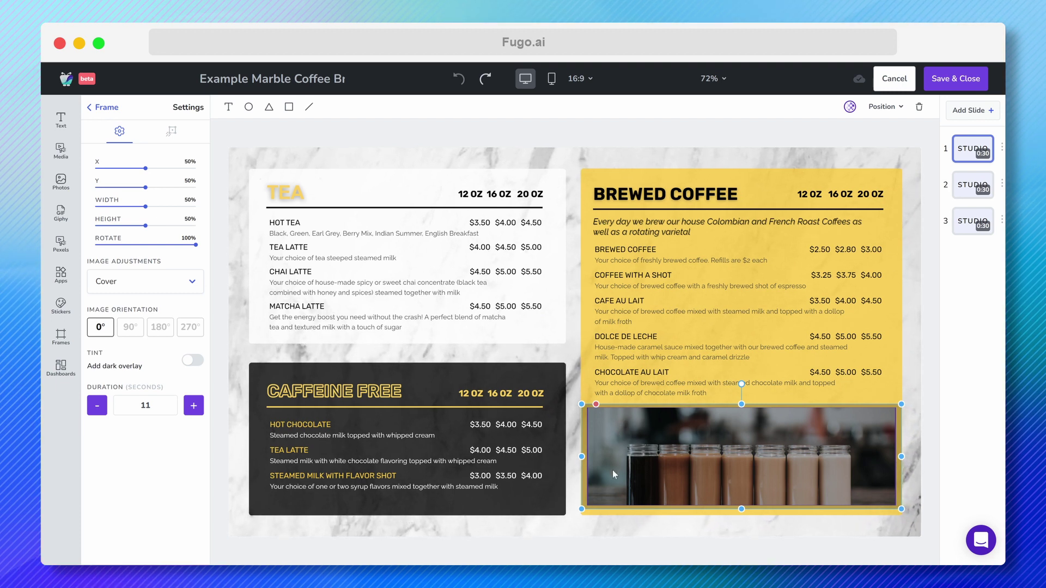
left_click(61, 246)
left_click(128, 116)
type("coffee")
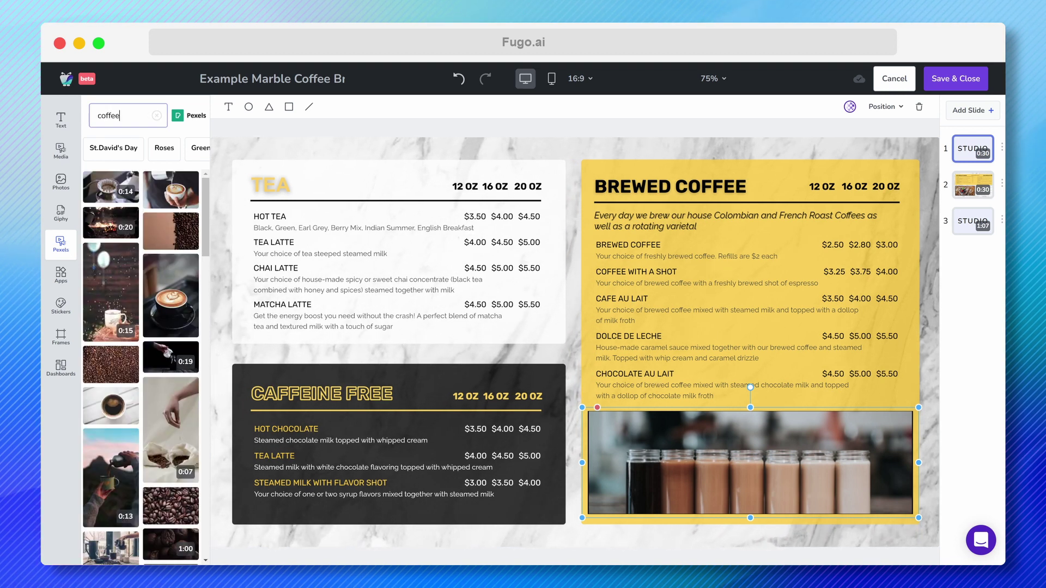
left_click_drag(113, 190, 745, 450)
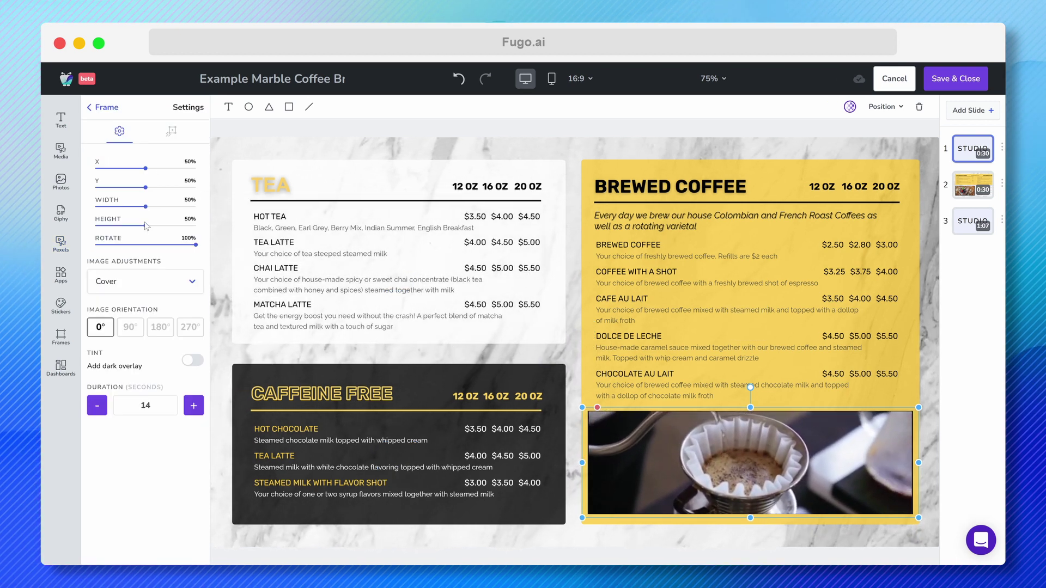
- Change the video duration from 14 to 20 seconds and keep the Back In Left entrance animation
double_click(145, 405)
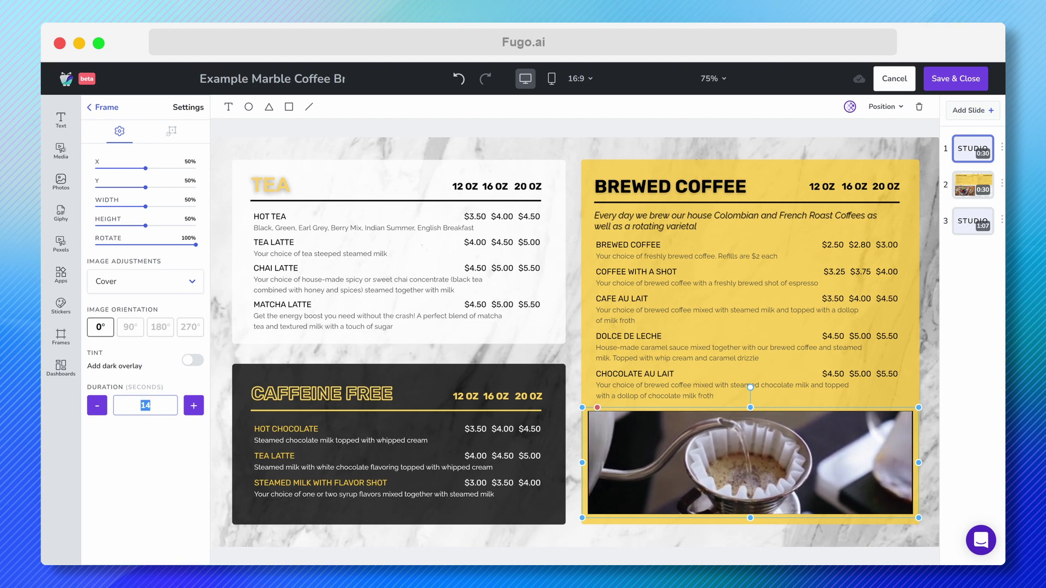
type("20")
left_click(143, 453)
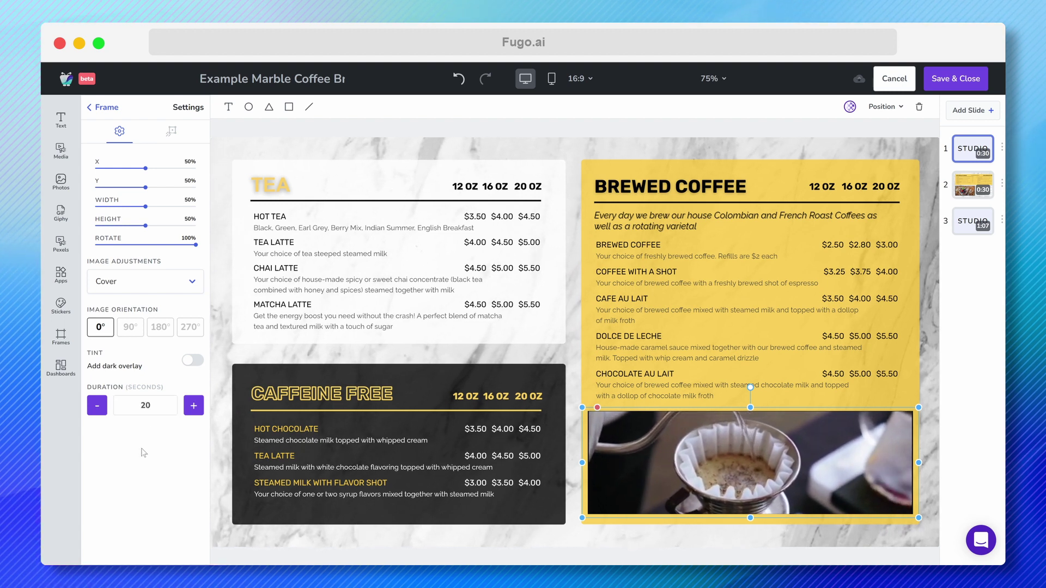
left_click(172, 132)
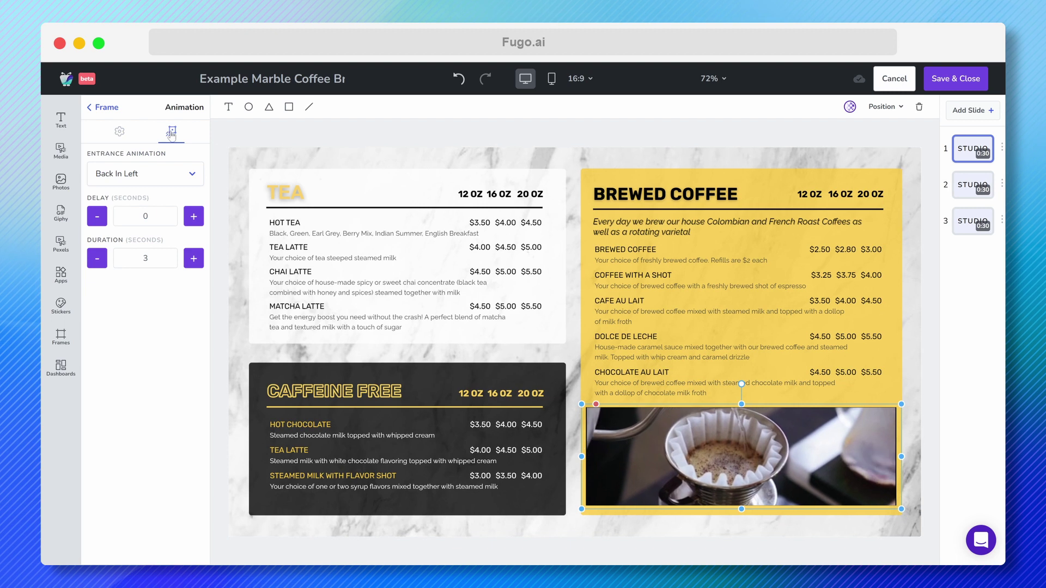
left_click(144, 173)
left_click(115, 174)
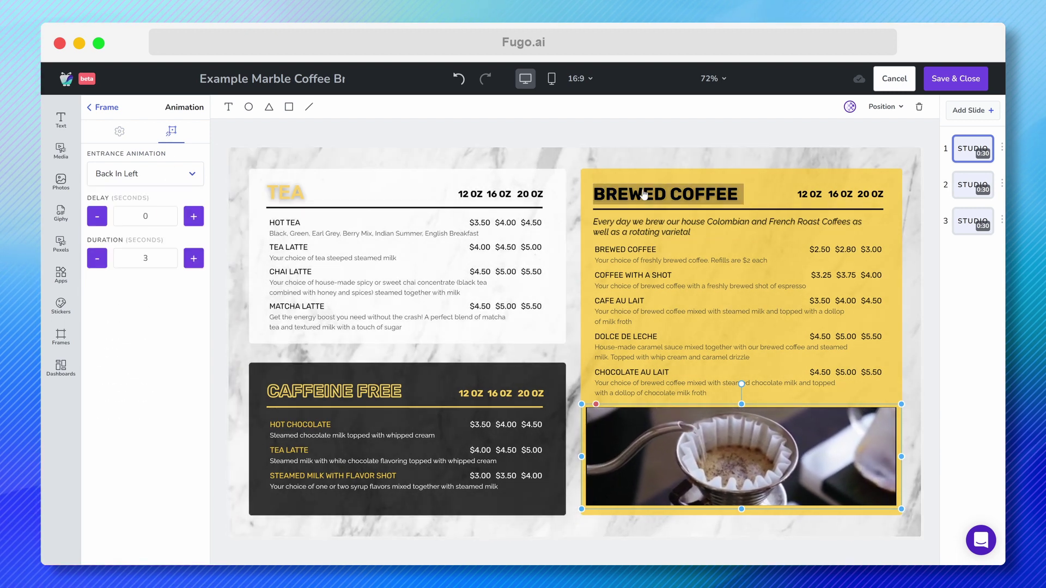
- Give the BREWED COFFEE heading the Alfa Slab One font and Hollow effect, widened to fit one line
left_click(645, 195)
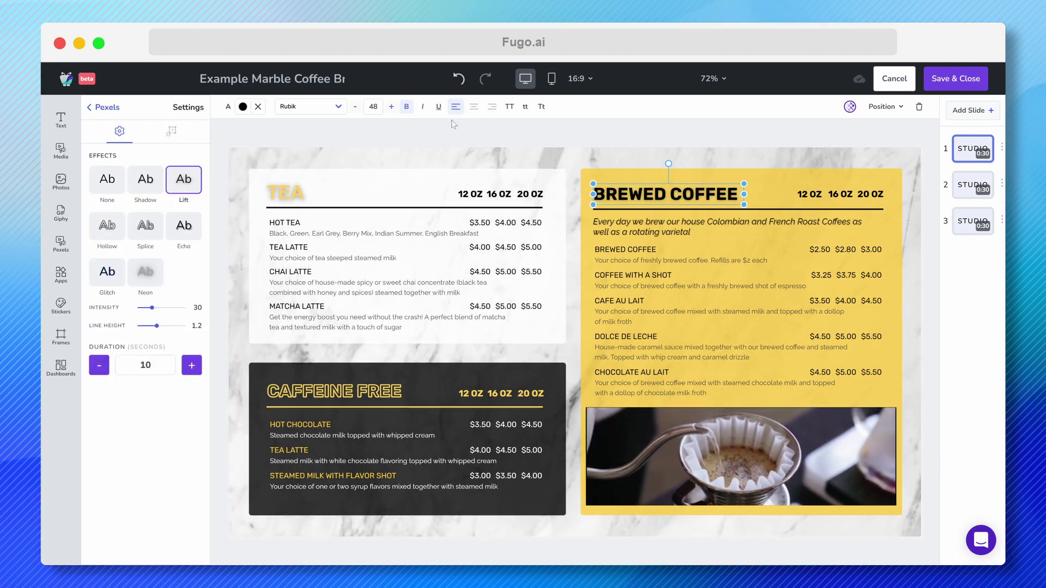
left_click(344, 107)
left_click(313, 182)
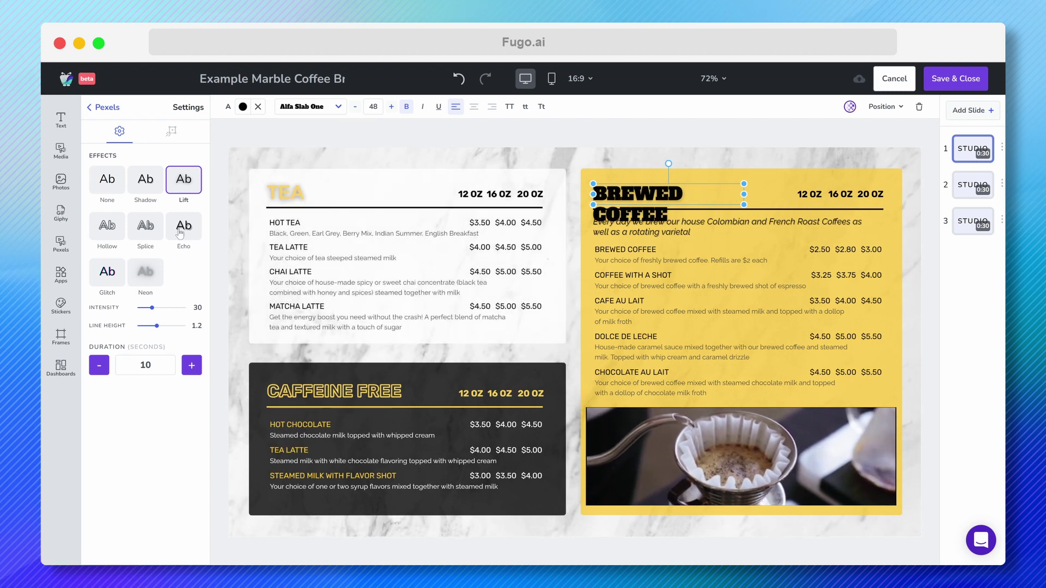
left_click(96, 235)
left_click_drag(744, 204, 779, 205)
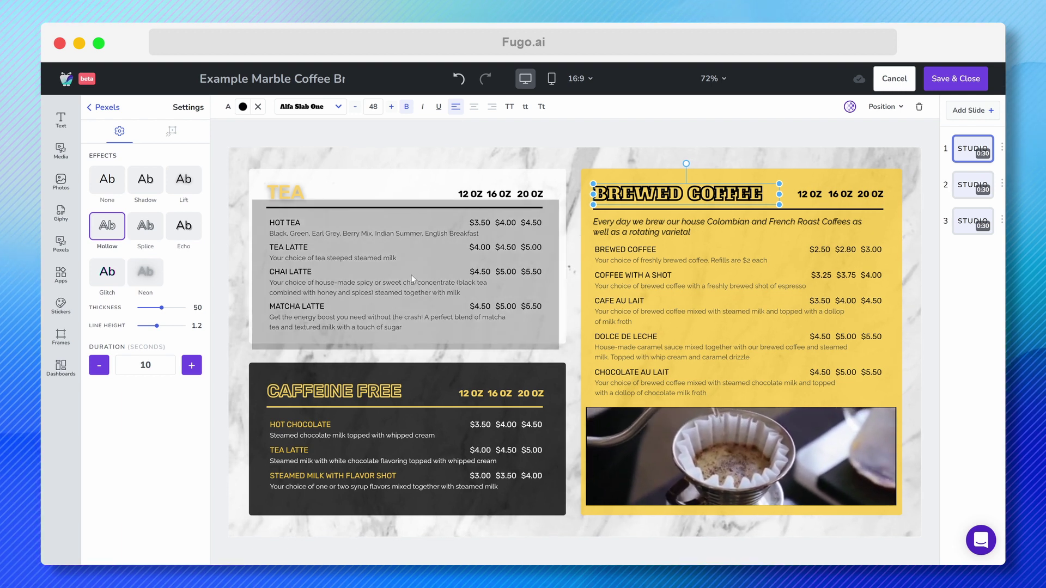
left_click(412, 279)
left_click(586, 349)
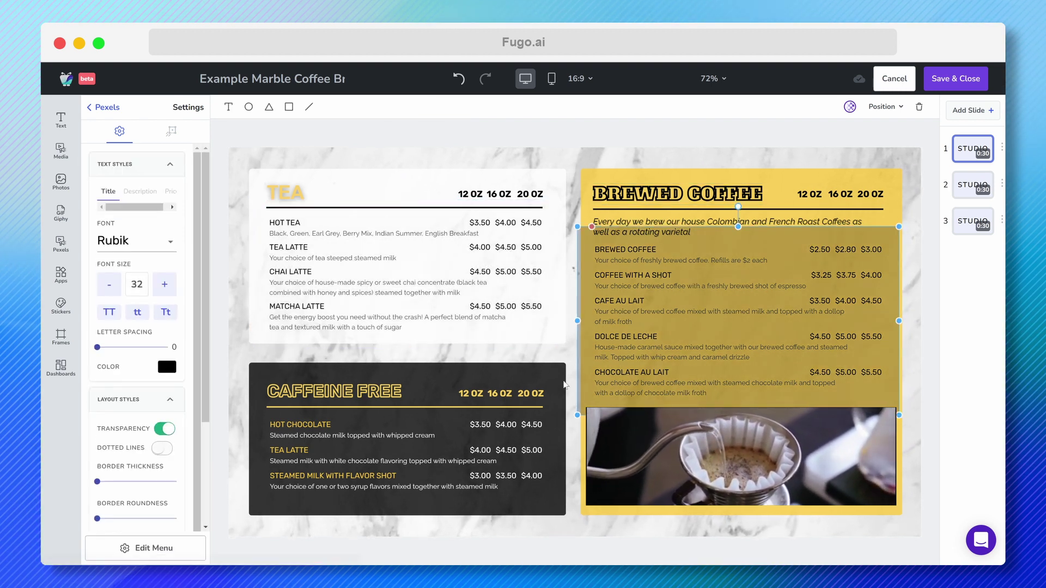
left_click(443, 441)
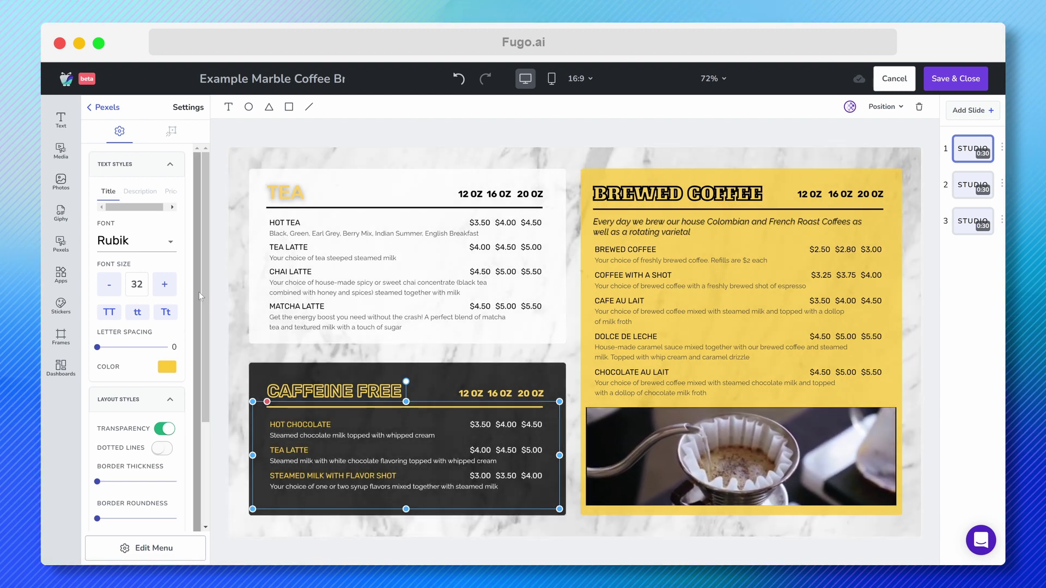
scroll(198, 292, "down", 3)
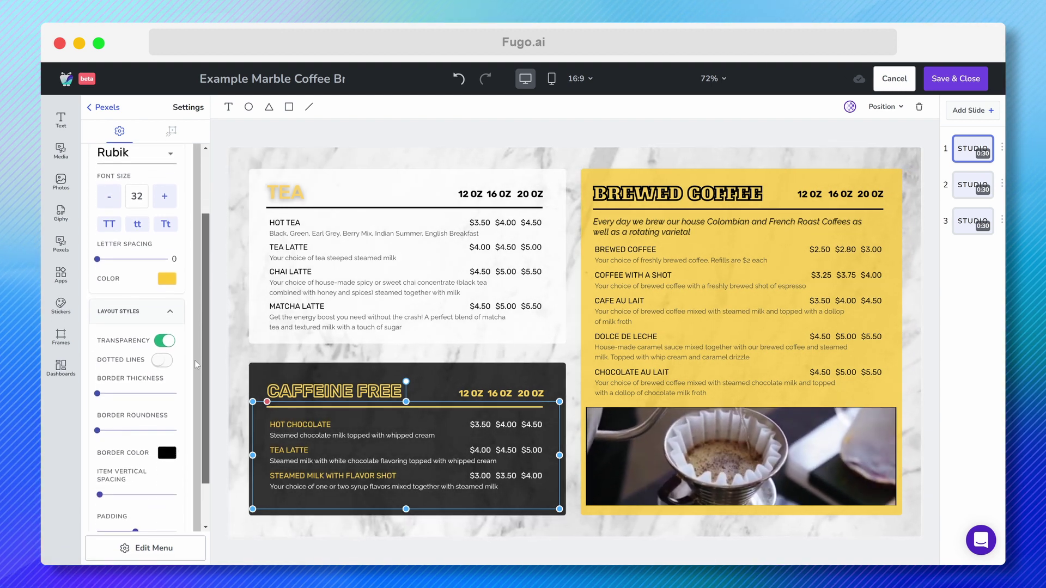
scroll(196, 364, "down", 3)
scroll(202, 354, "up", 3)
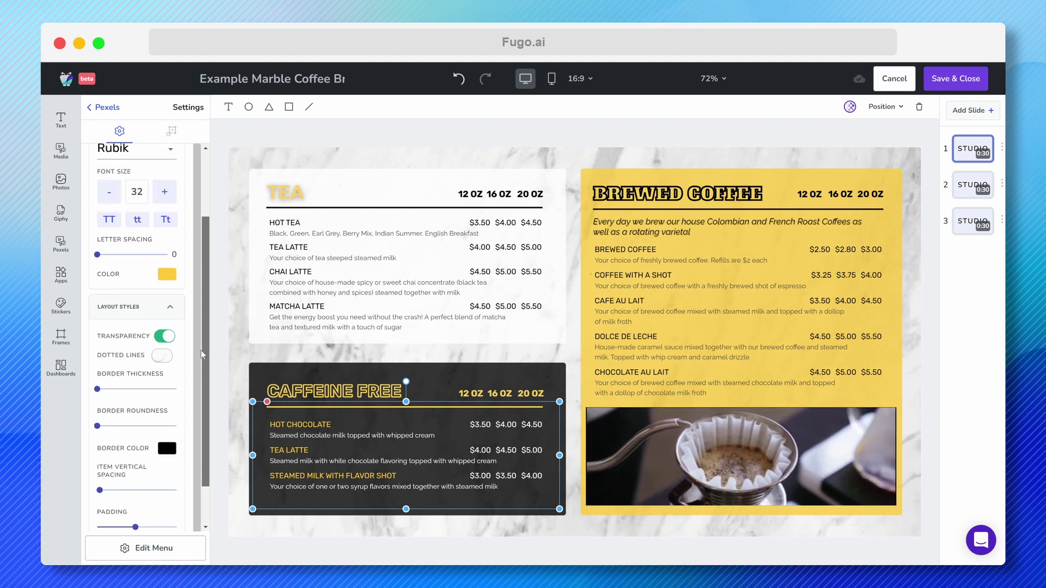
left_click_drag(202, 355, 211, 294)
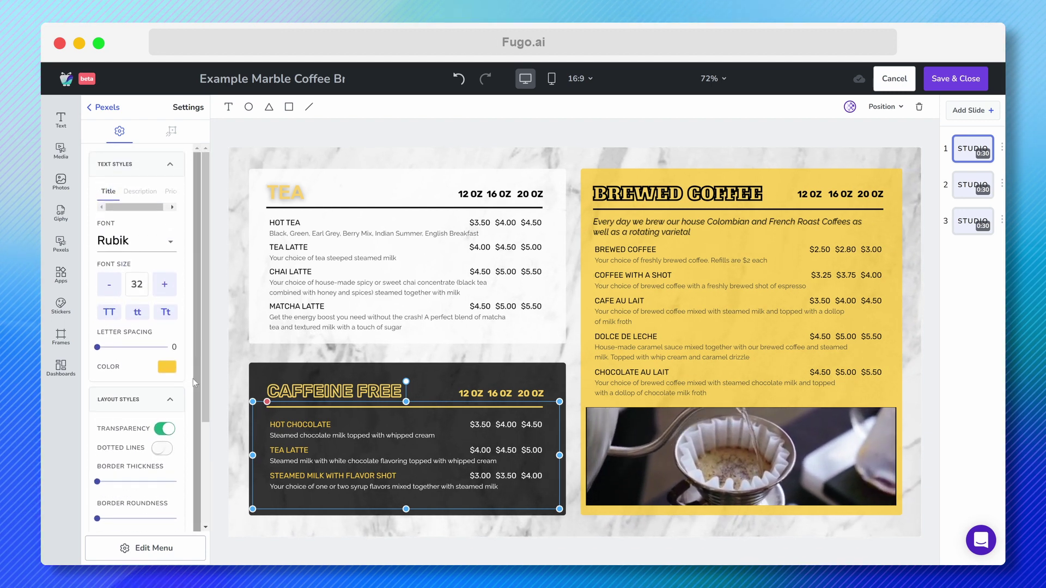
left_click(163, 547)
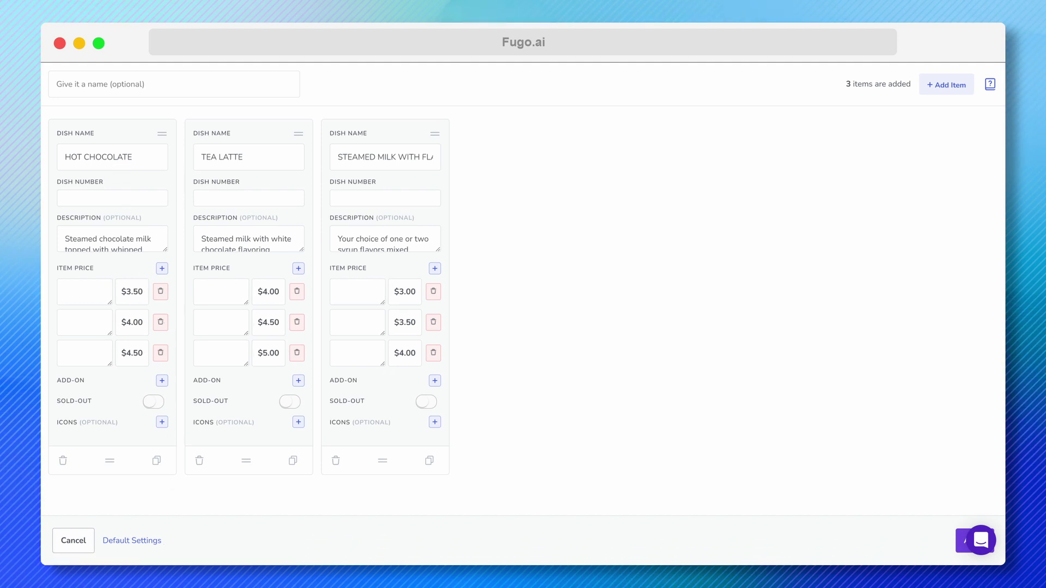
left_click(83, 534)
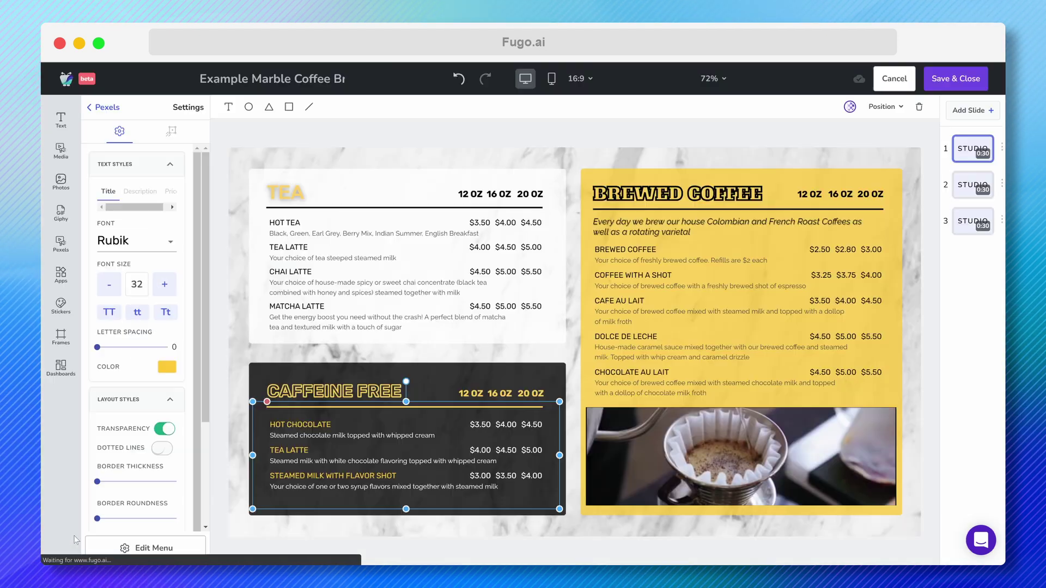
- Select slide 3, the one with the Twitter feed, weather banner and QR code
left_click(964, 223)
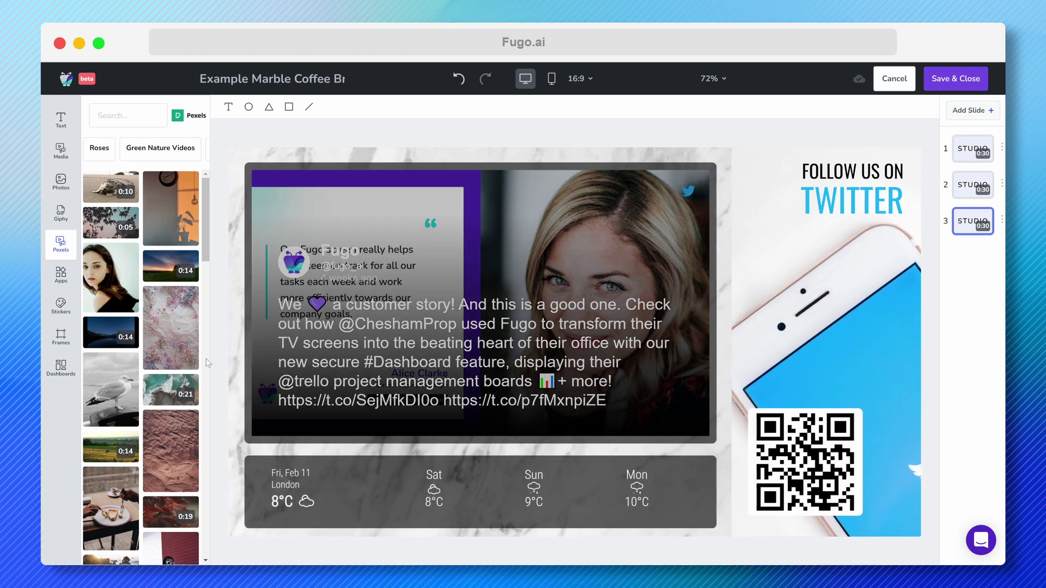
- Drop the BBC News app into the weather banner and preview both the World Weather and BBC News clips
left_click(61, 276)
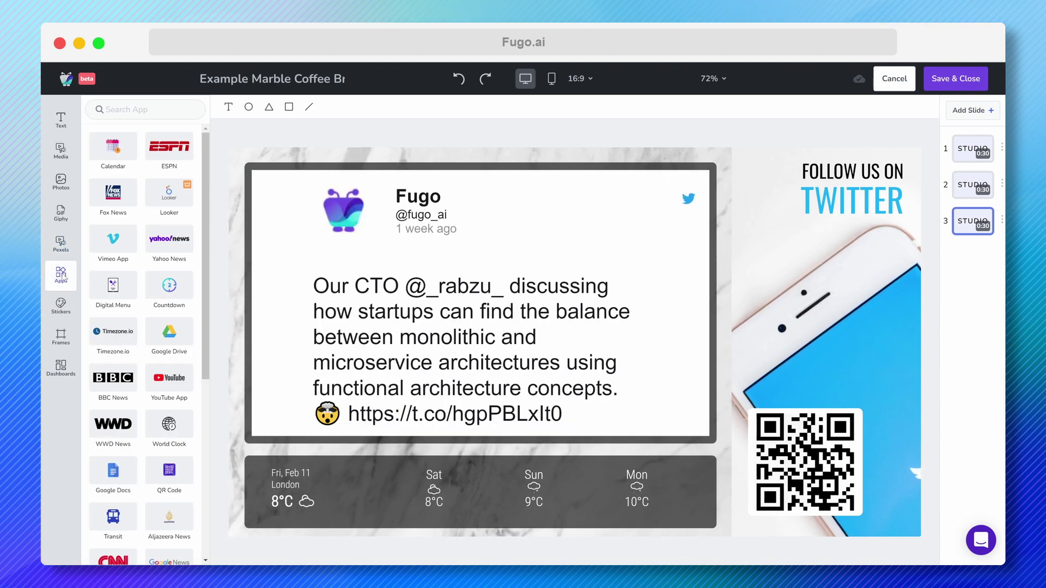
left_click_drag(115, 368, 486, 487)
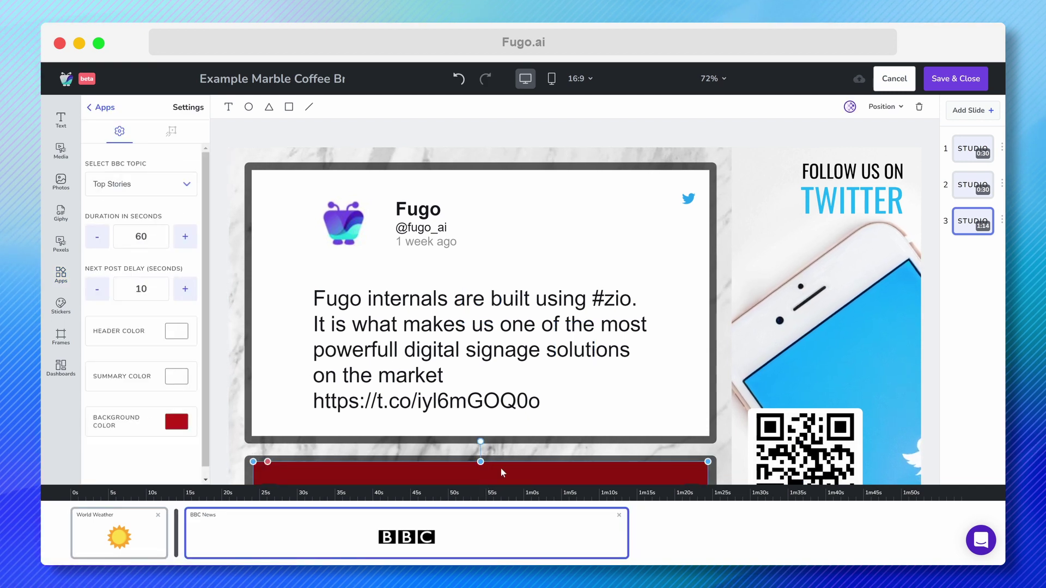
scroll(520, 456, "down", 2)
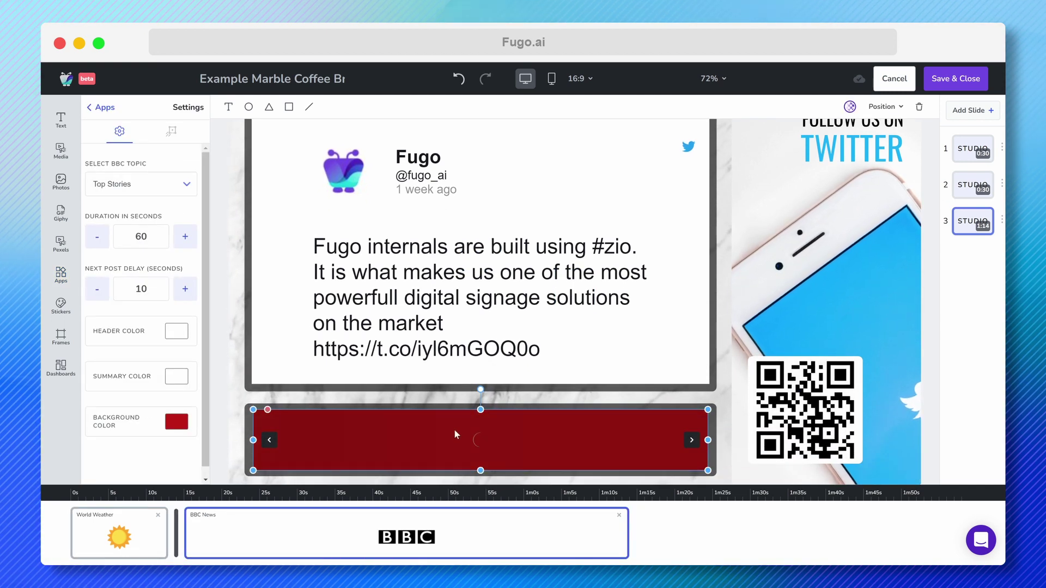
left_click(691, 440)
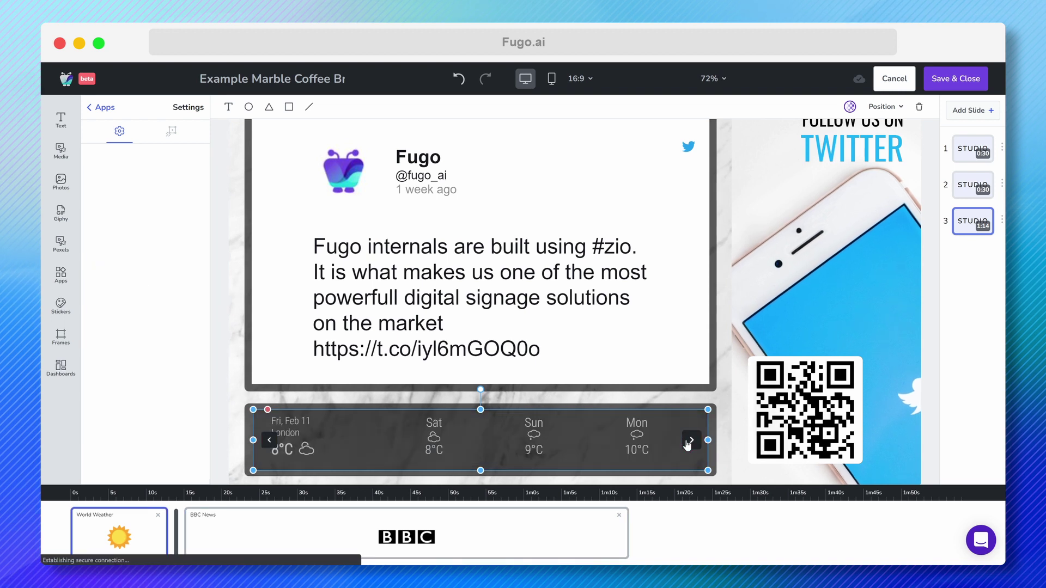
left_click(691, 440)
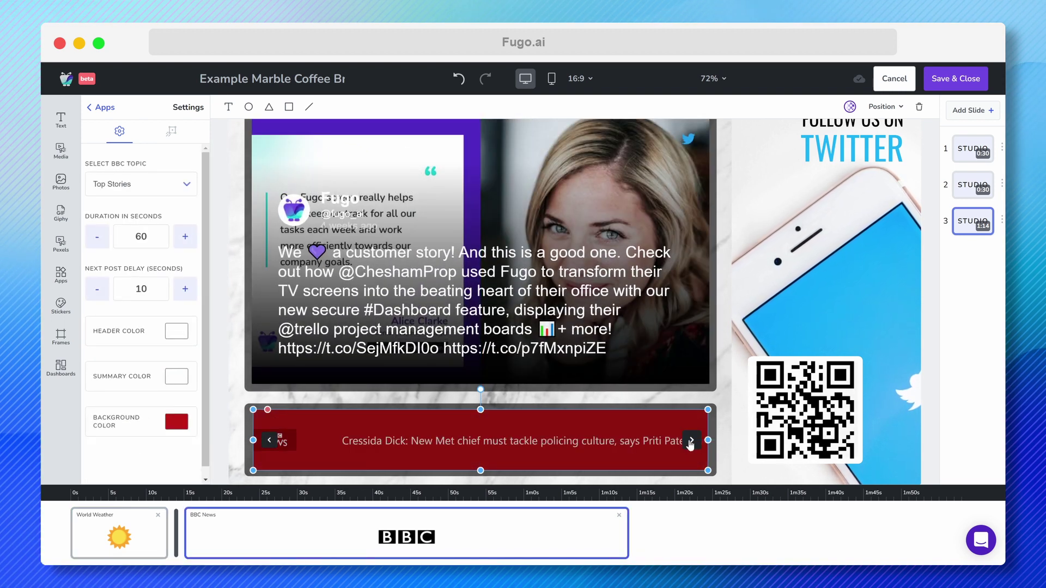
- Trim BBC News to 40 seconds, lengthen World Weather, and retitle the project 'Example Content'
left_click_drag(630, 531, 477, 531)
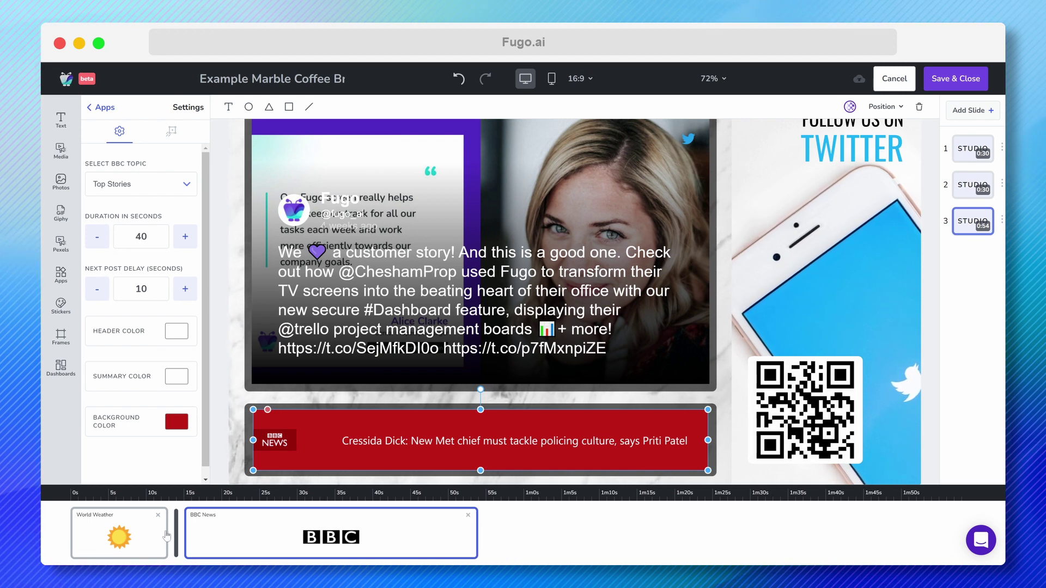
left_click_drag(168, 530, 265, 540)
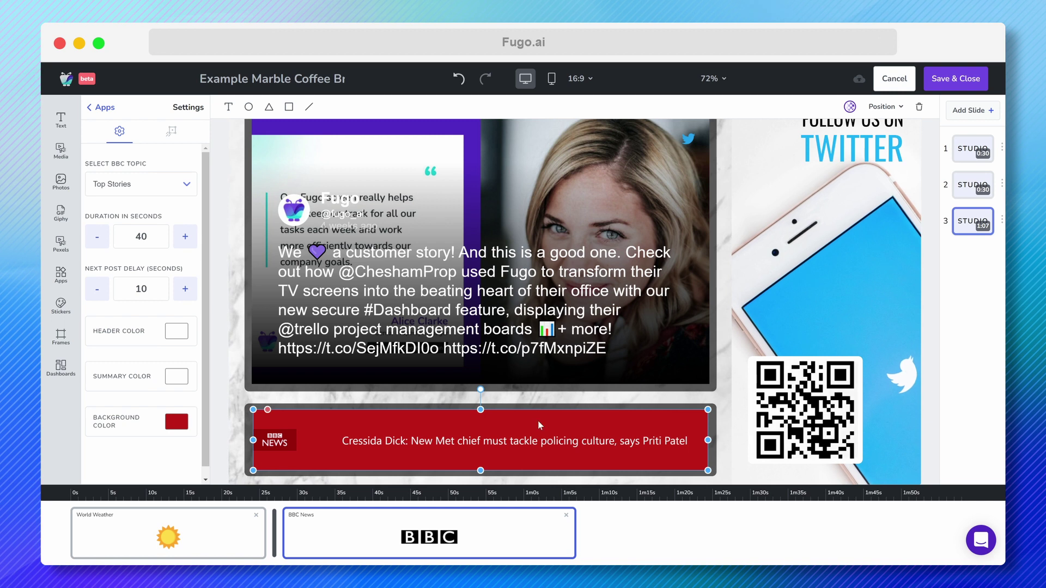
triple_click(270, 78)
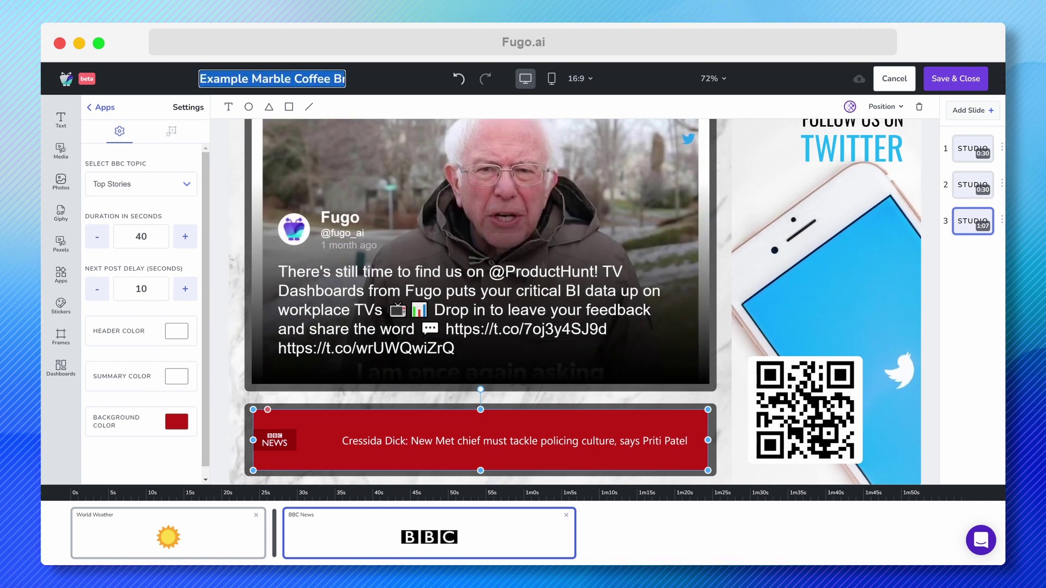
type("Example Content")
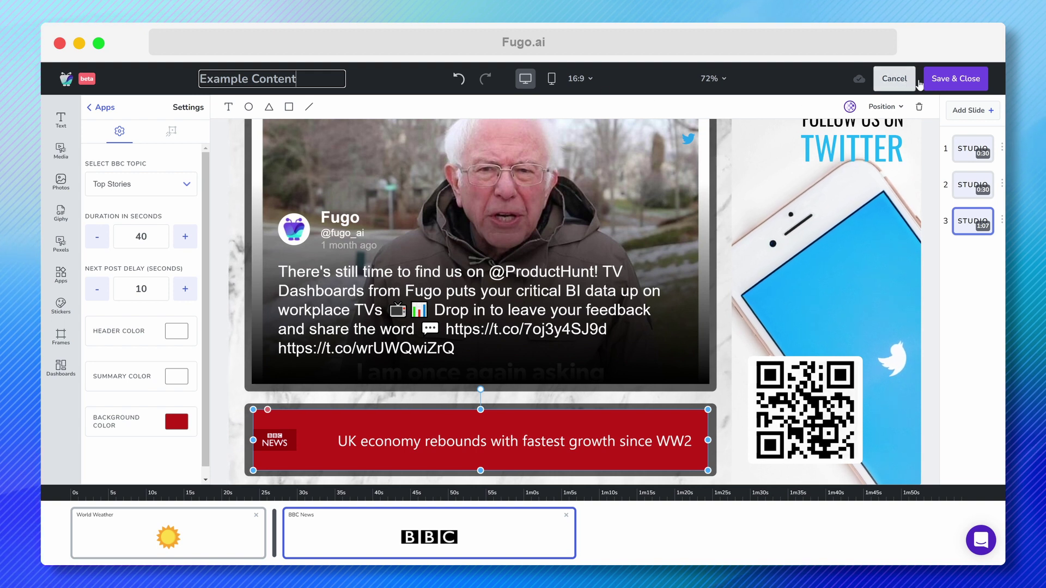
- Save and close Example Content, then start publishing it to Test Screen
left_click(951, 80)
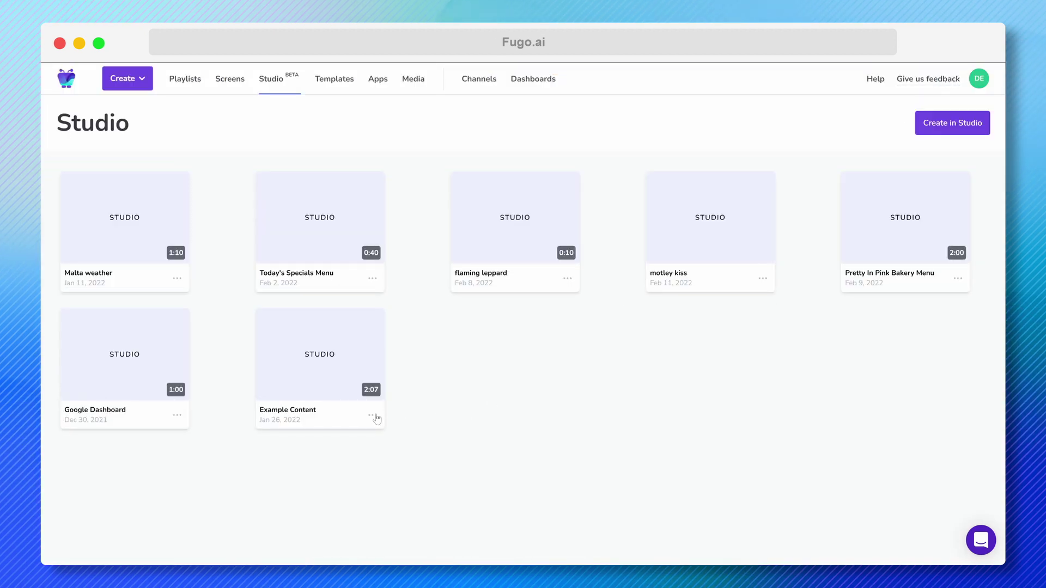
left_click(374, 416)
left_click(387, 440)
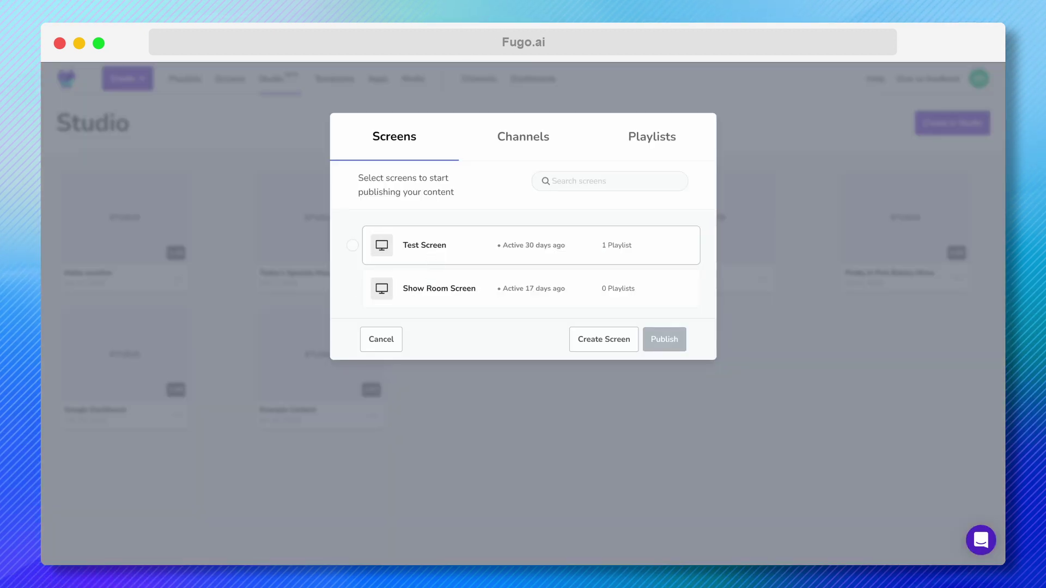
left_click(380, 251)
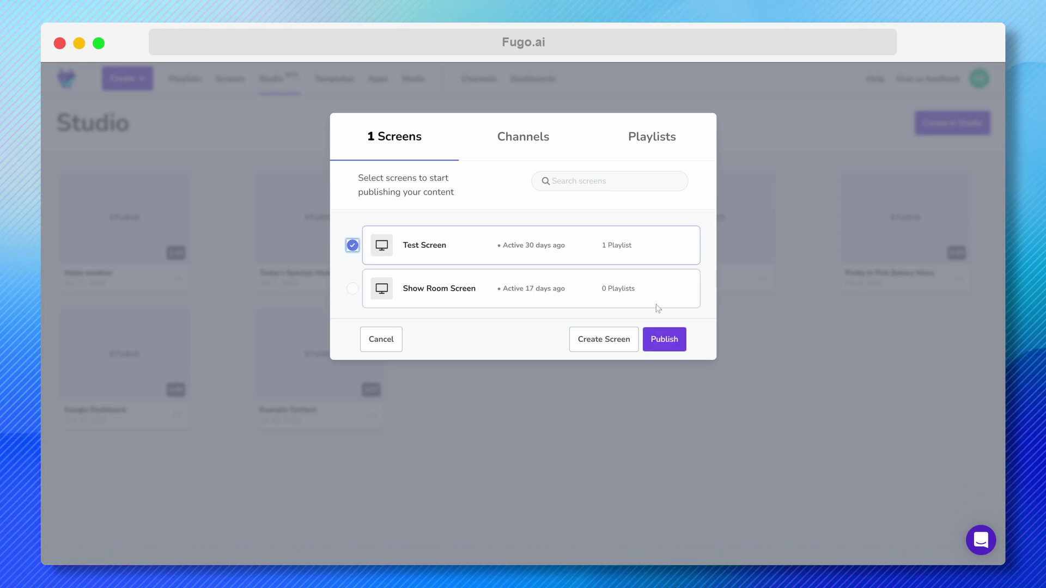